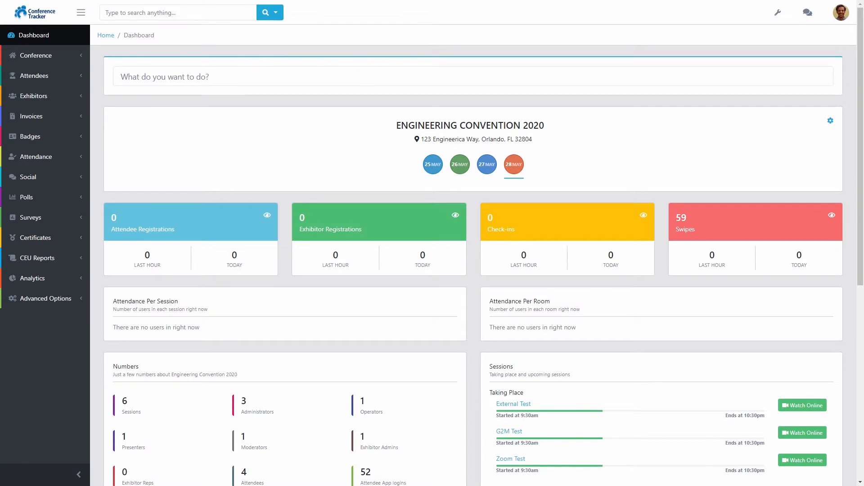
Step: Open 'Asher's Demo Registration' in the form designer via Attendees > Online Registration
click(34, 76)
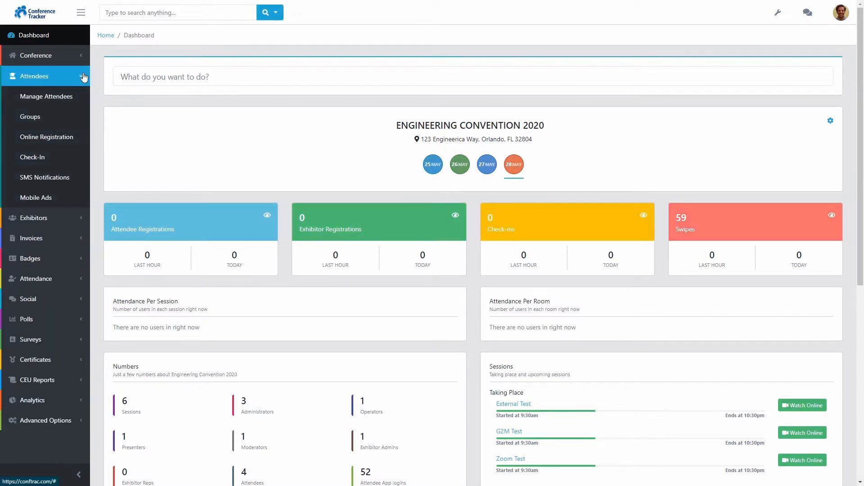
click(66, 137)
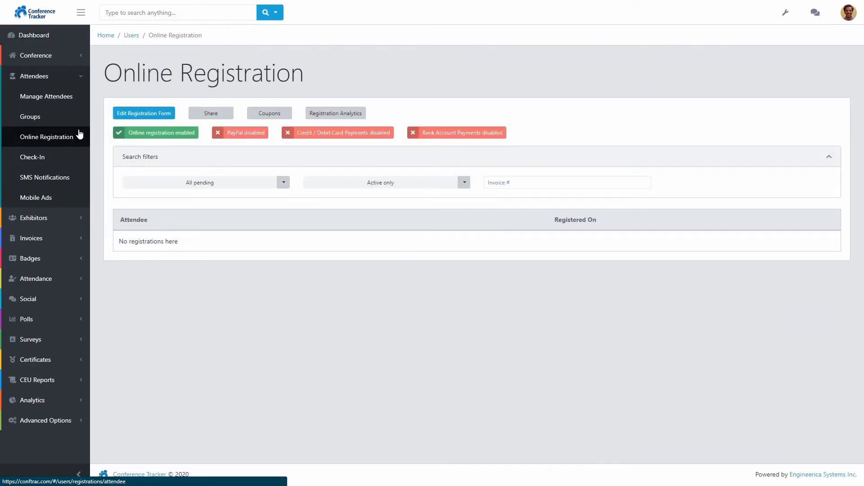
click(141, 116)
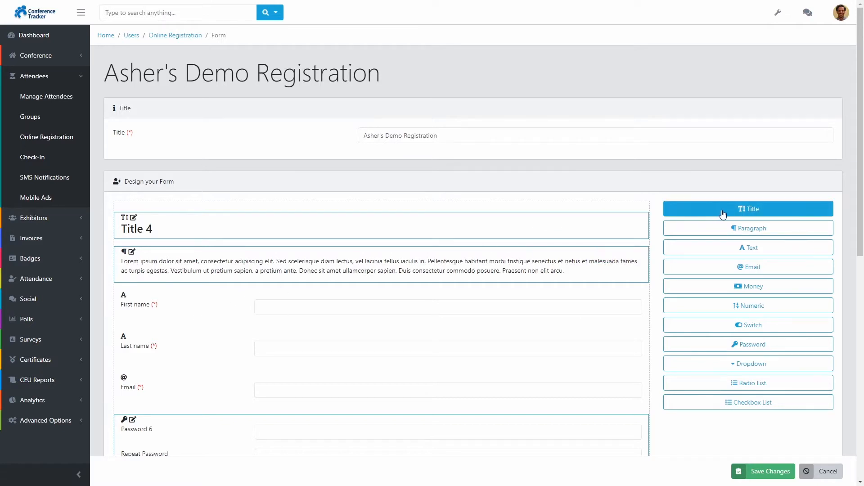
click(748, 251)
drag(860, 184, 861, 402)
mouse_move(169, 368)
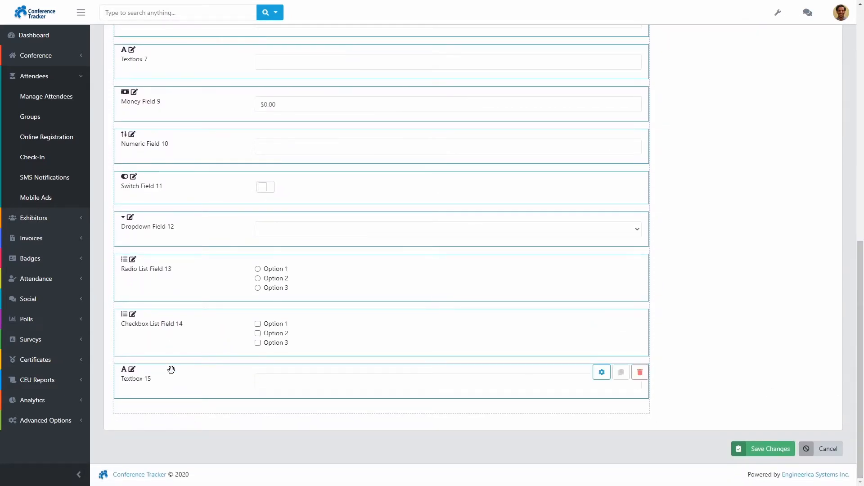
click(640, 372)
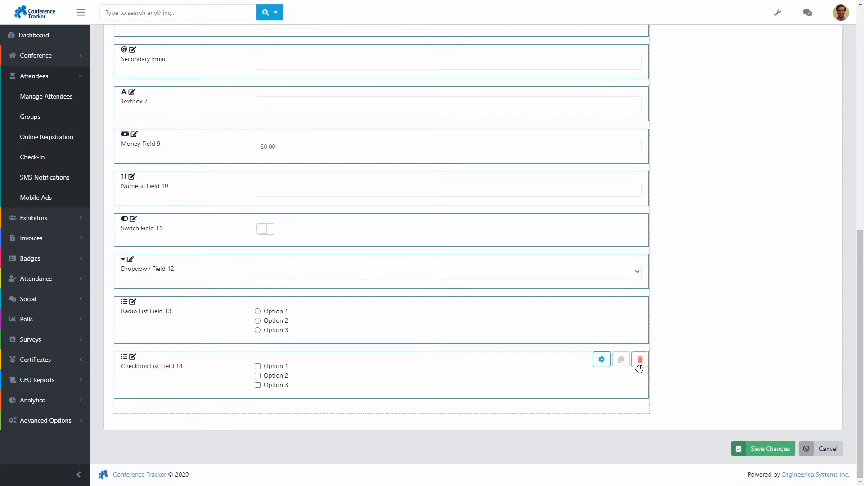
drag(860, 342, 863, 113)
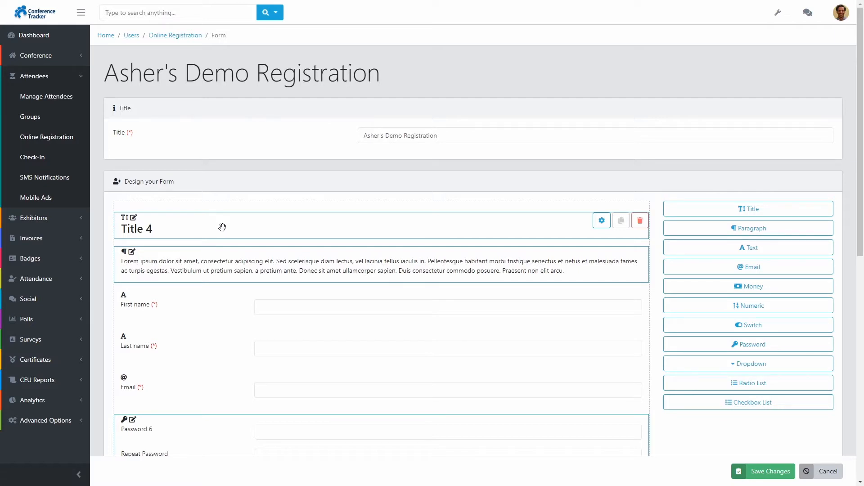
drag(207, 225, 205, 198)
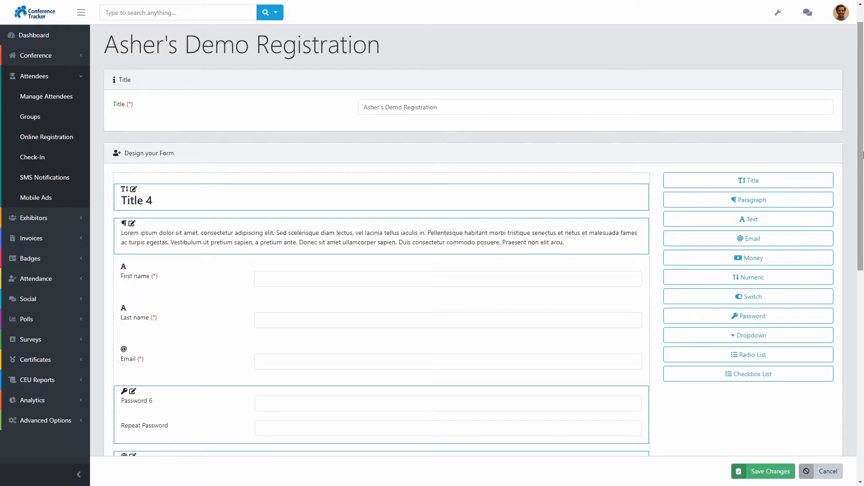
mouse_move(148, 190)
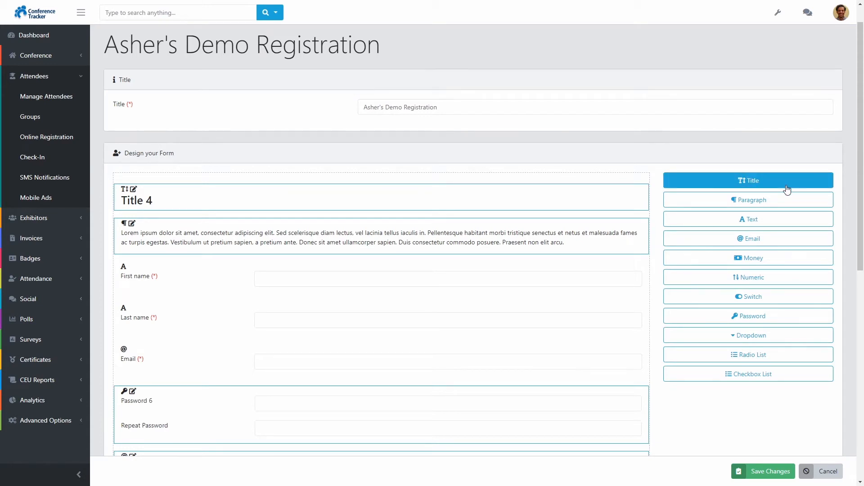
mouse_move(190, 190)
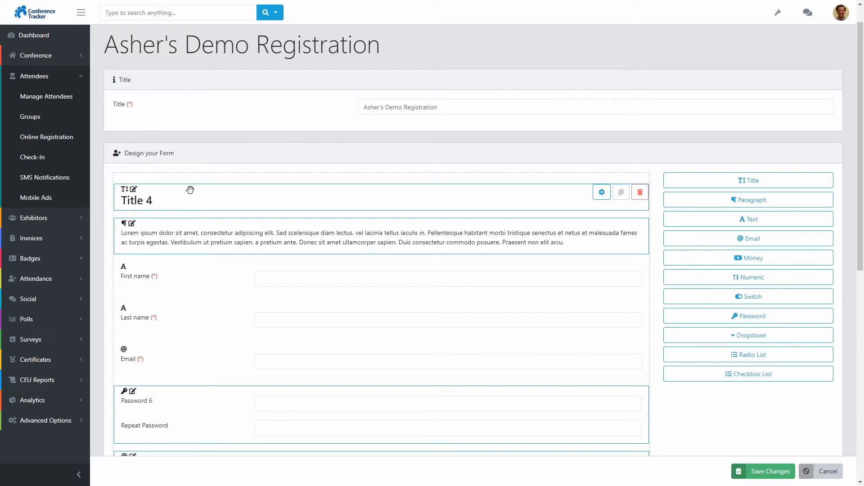
click(602, 192)
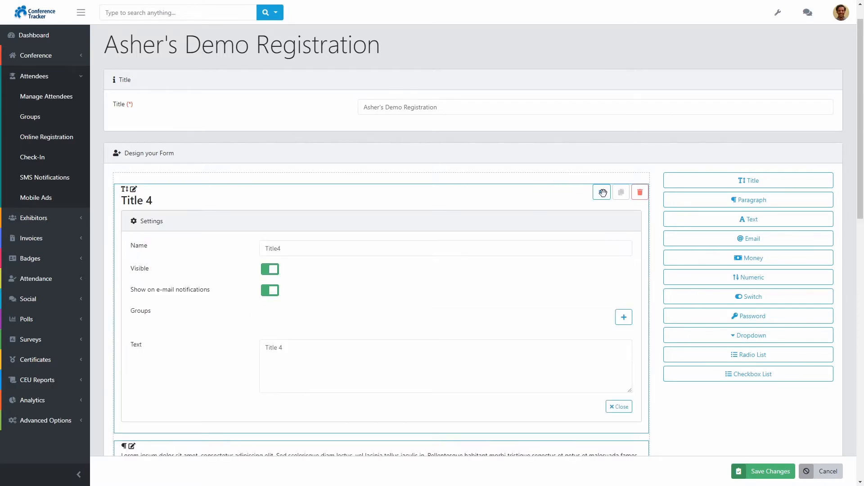
click(373, 347)
text(123)
key(BackSpace)
key(BackSpace)
key(BackSpace)
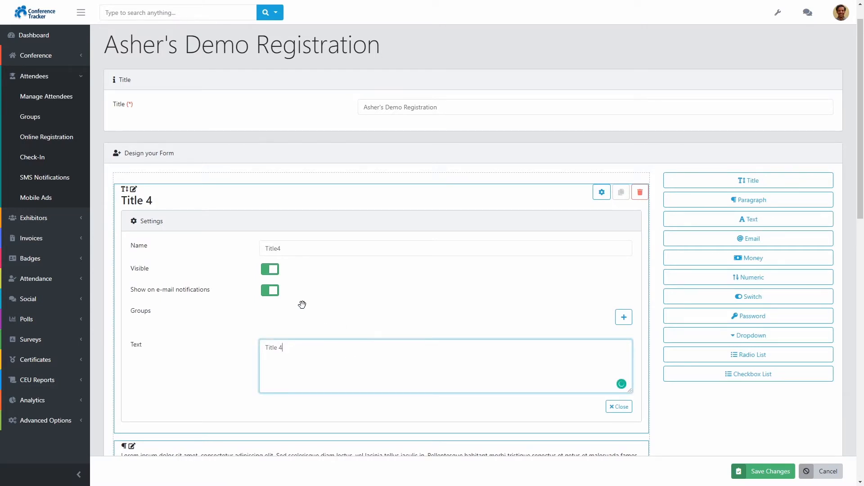
click(275, 271)
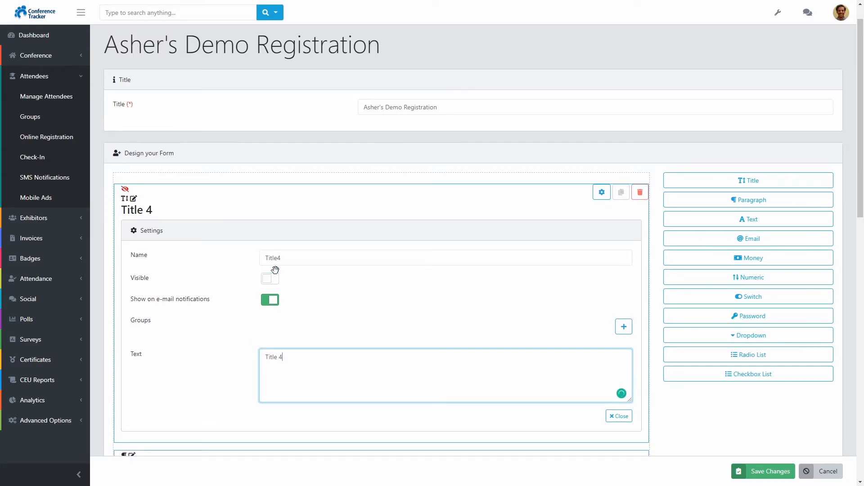
click(275, 273)
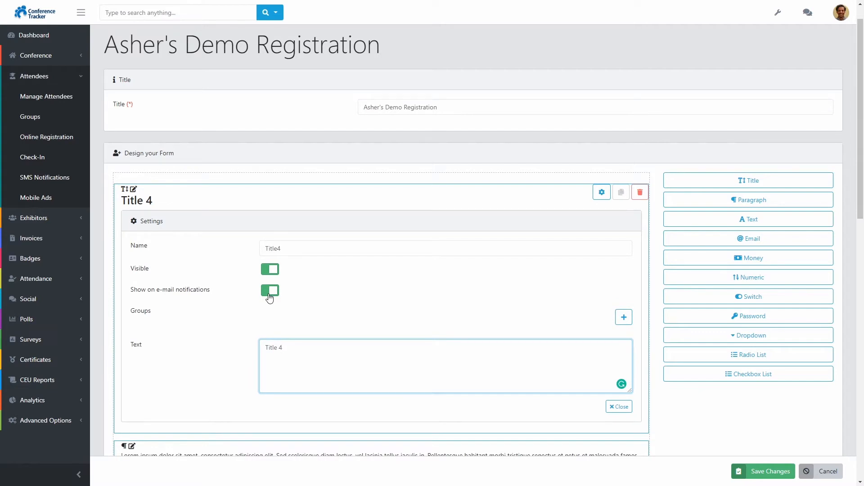
click(619, 407)
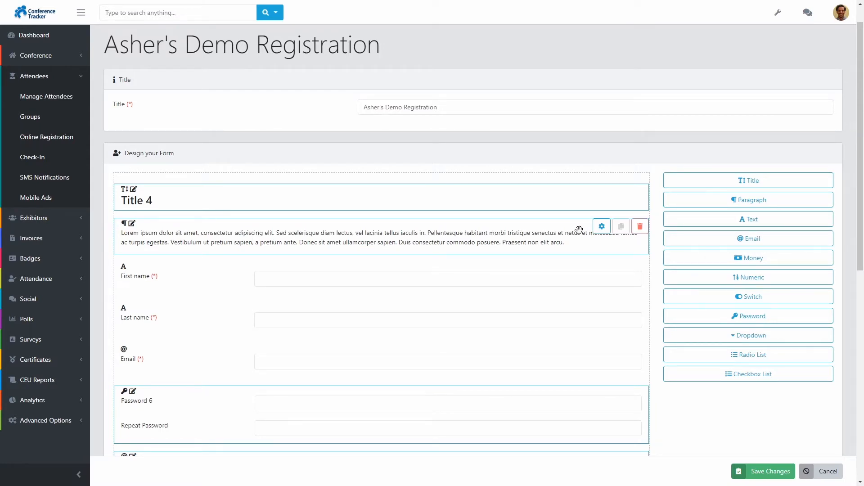
click(602, 226)
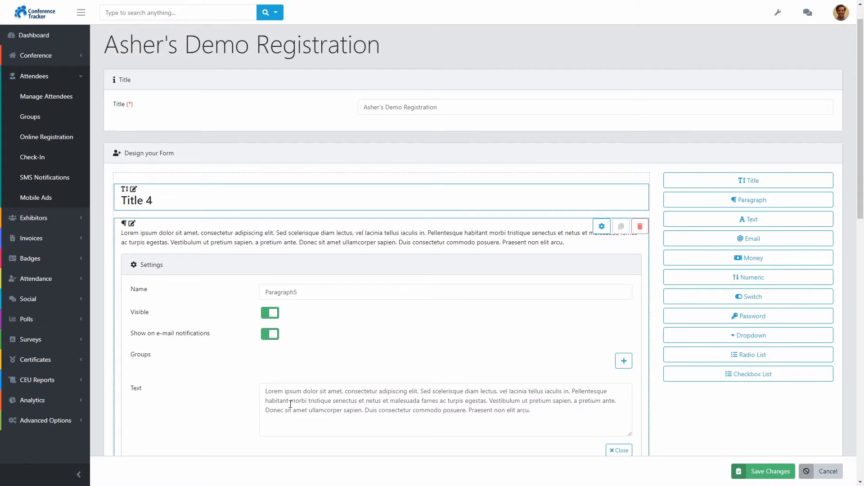
click(618, 451)
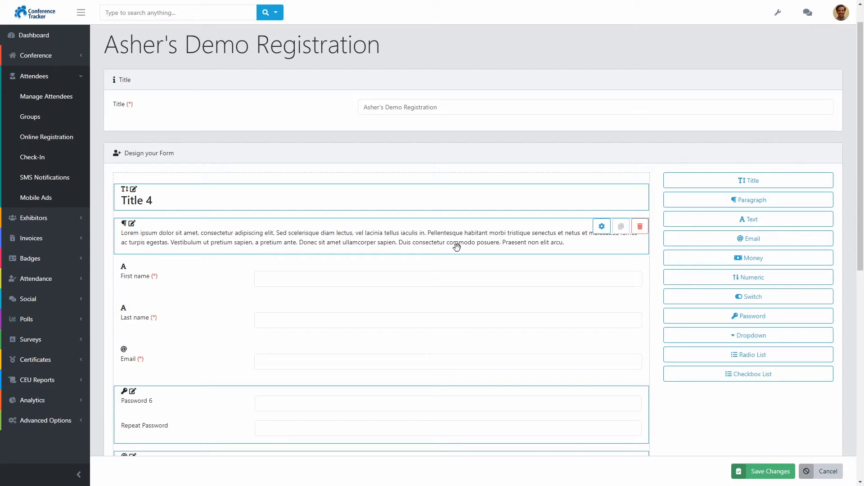
mouse_move(216, 283)
mouse_down()
mouse_move(222, 328)
mouse_move(224, 284)
mouse_up()
scroll(863, 198, down, 2)
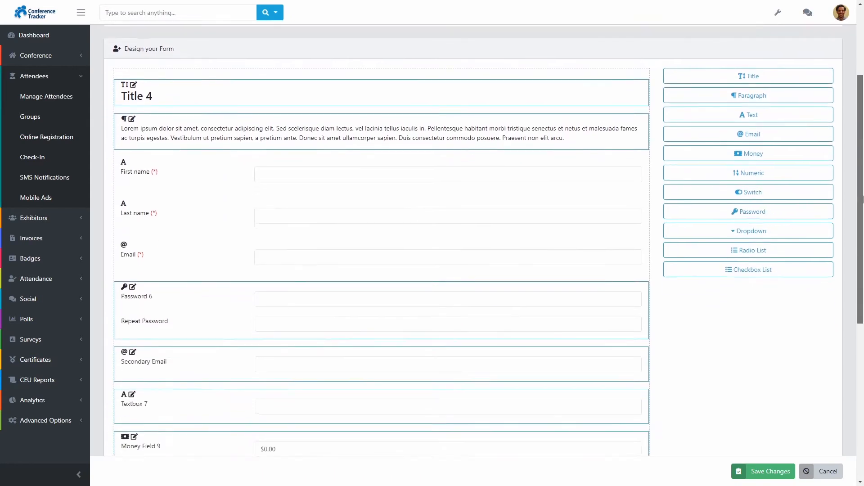
drag(863, 199, 863, 226)
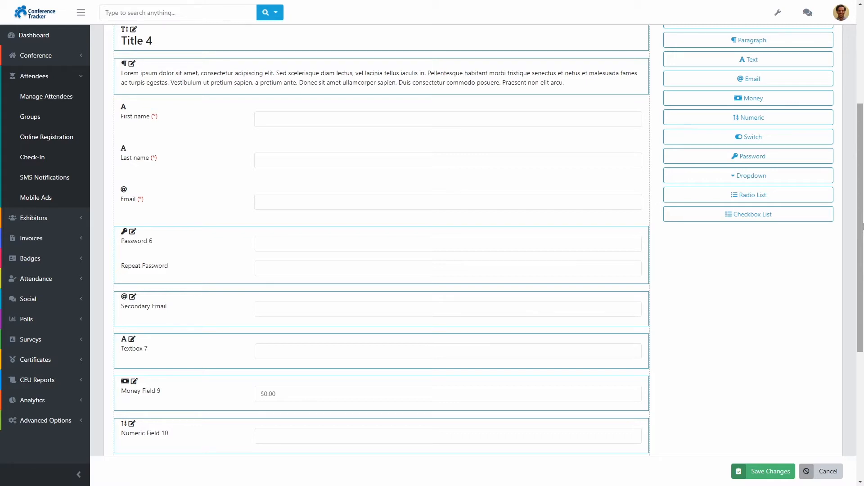
click(603, 235)
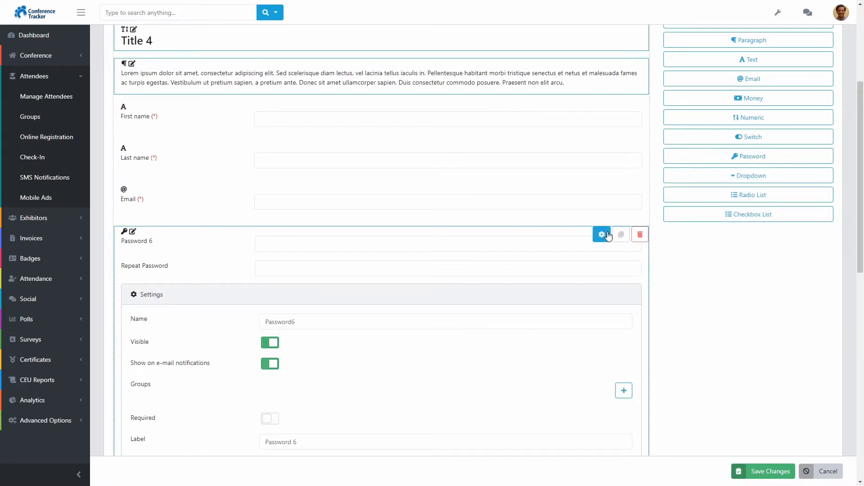
scroll(471, 366, down, 1)
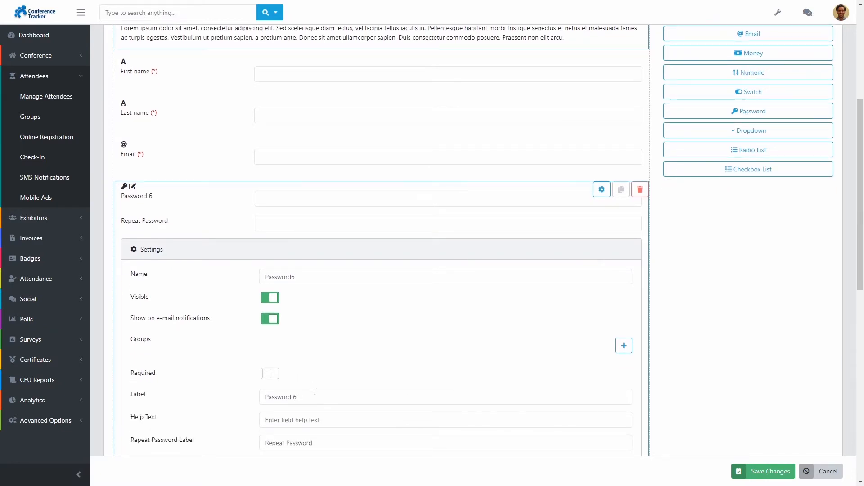
scroll(314, 391, down, 1)
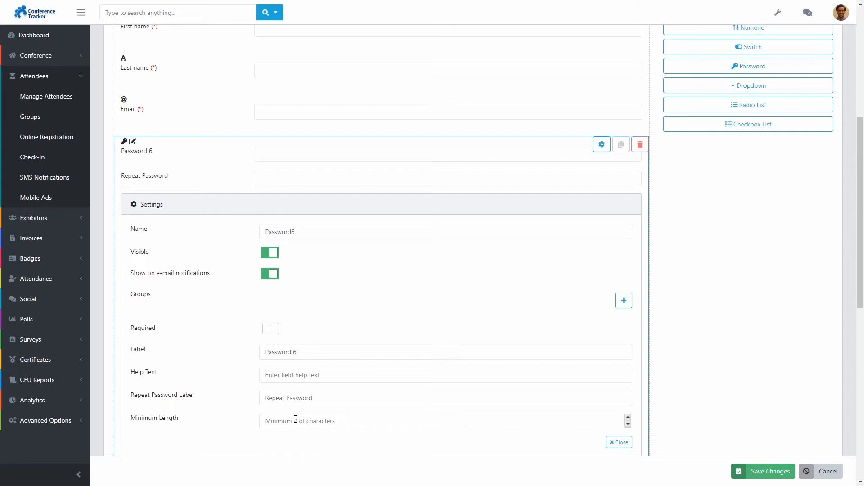
click(619, 442)
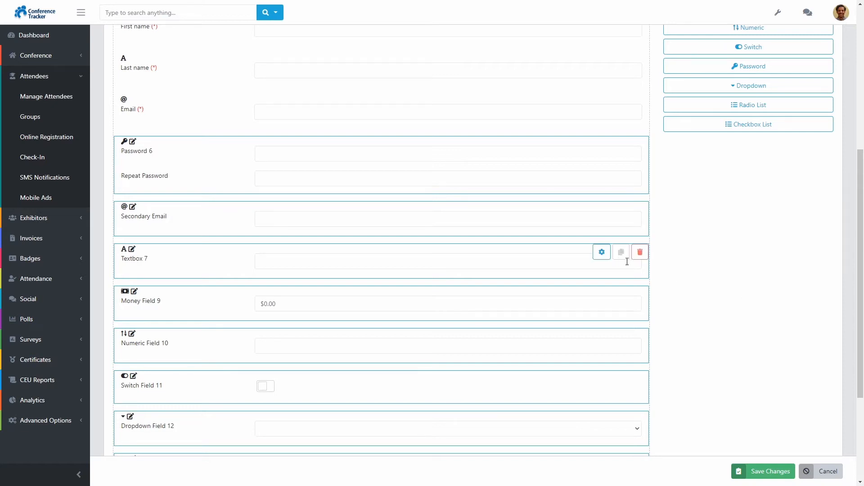
click(602, 252)
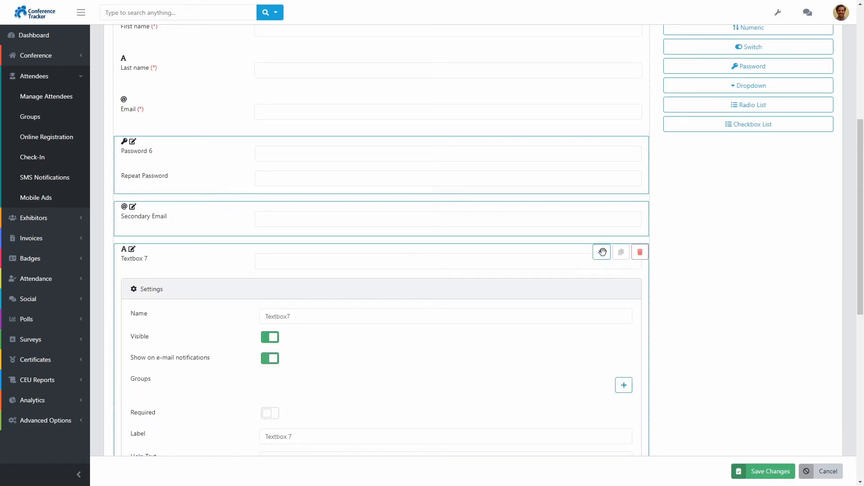
scroll(489, 302, down, 2)
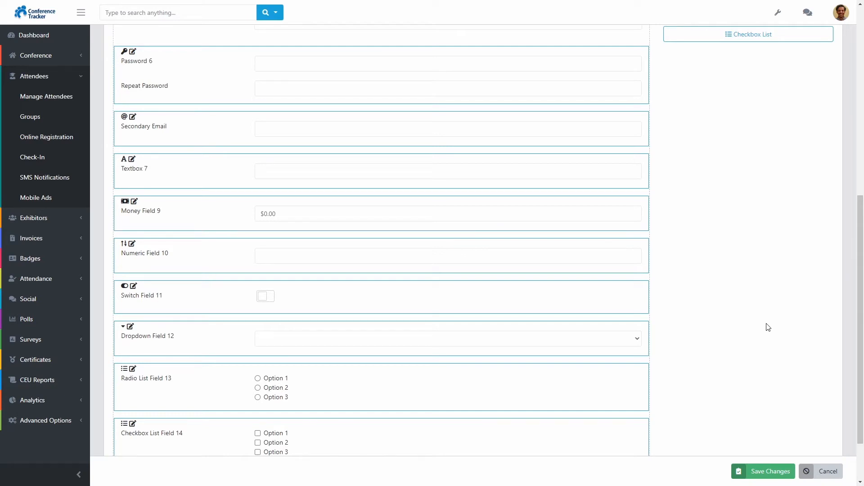
Step: Enter the test number 123456 in Numeric Field 10 and commit it
click(444, 255)
text(123456)
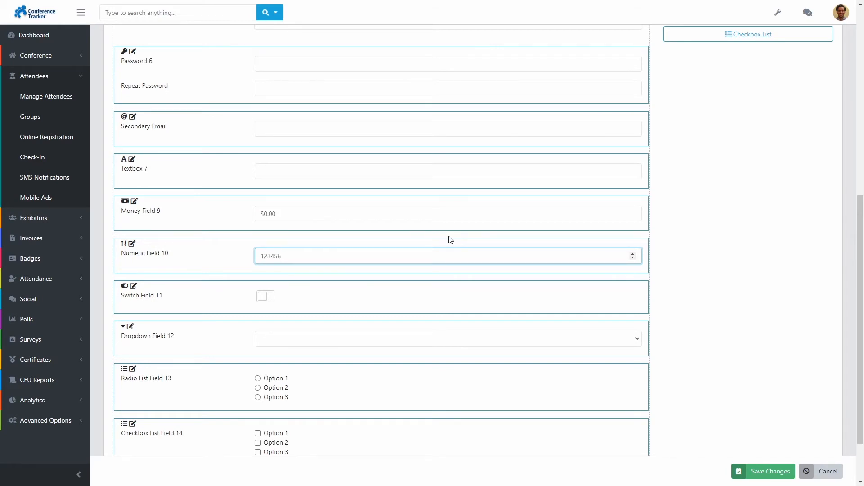
click(740, 273)
scroll(741, 273, down, 2)
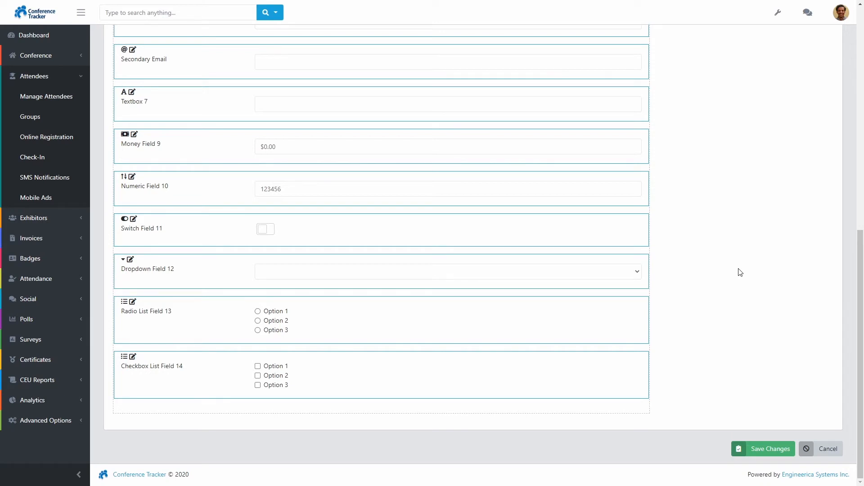
Step: Test Switch Field 11 and Dropdown Field 12, leaving both unchanged, then open the dropdown's settings
click(267, 230)
click(267, 231)
click(368, 276)
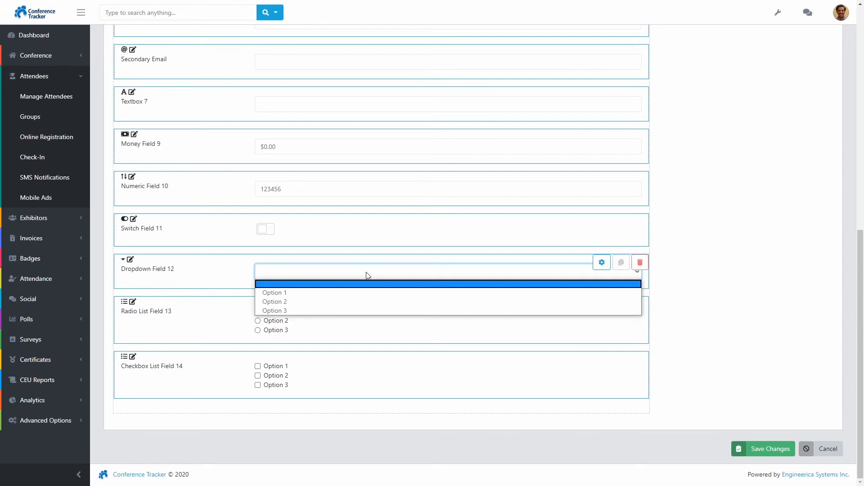
click(368, 276)
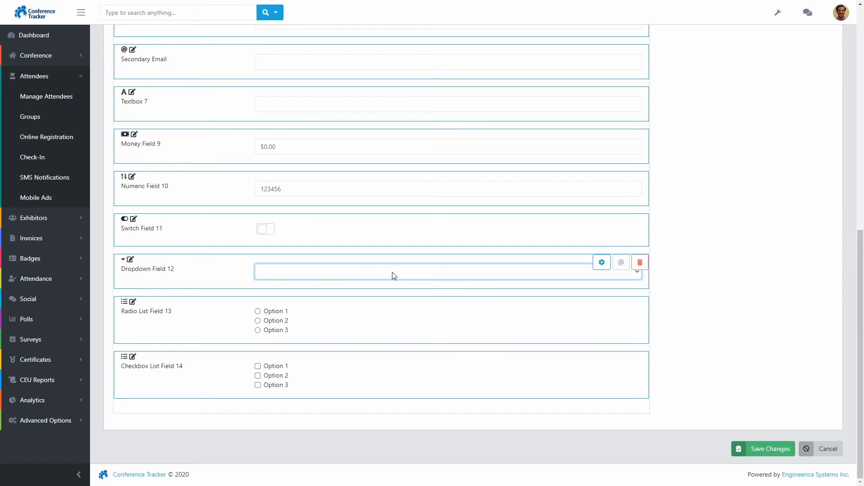
click(601, 263)
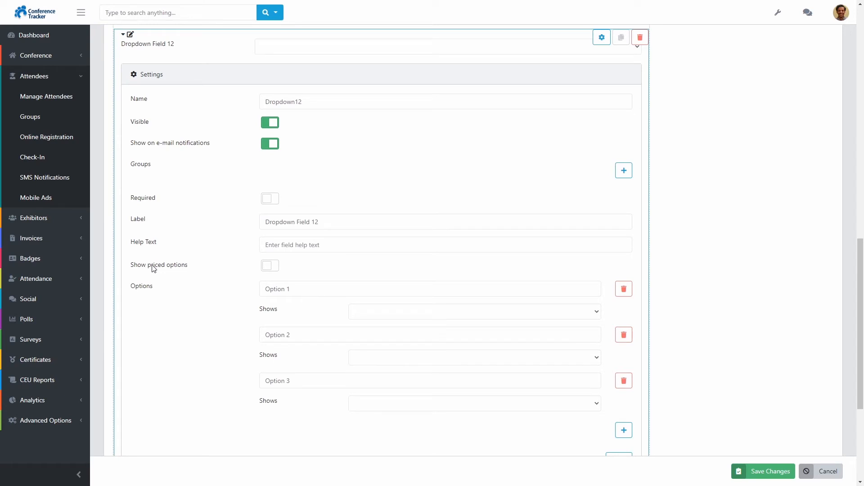
Step: Close Dropdown Field 12's settings with priced options off, and choose Option 2 in Radio List Field 13
click(272, 268)
click(272, 267)
scroll(566, 392, down, 1)
click(619, 413)
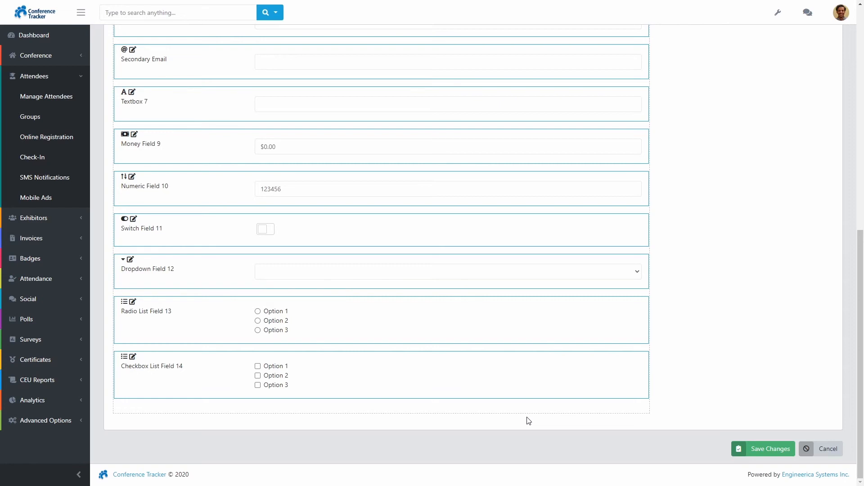
click(278, 323)
click(276, 367)
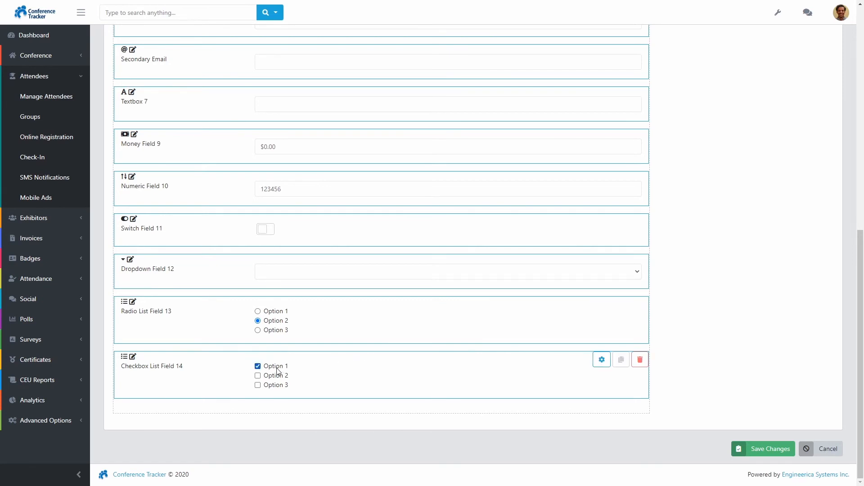
click(276, 376)
click(278, 386)
click(277, 376)
click(278, 366)
click(279, 386)
Step: Rename Checkbox List Field 14 to 'CheckboxHidden', switch Visible off, and close its settings
click(602, 359)
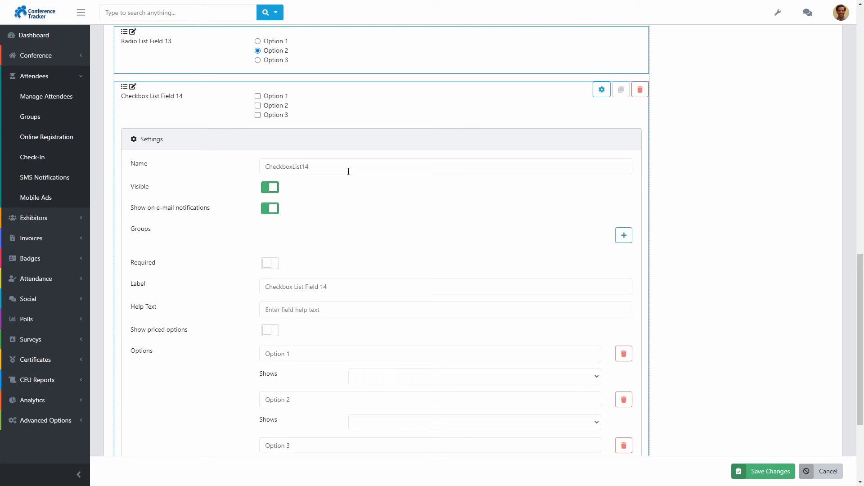
double_click(348, 171)
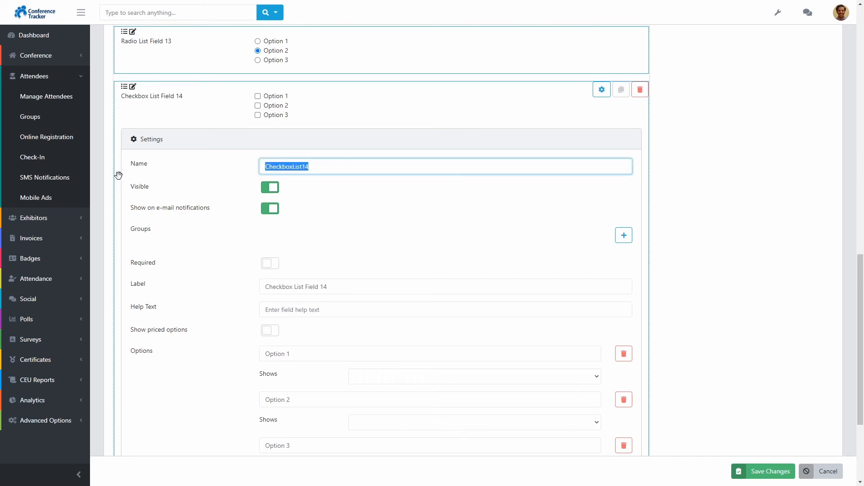
text(CheckboxHidden)
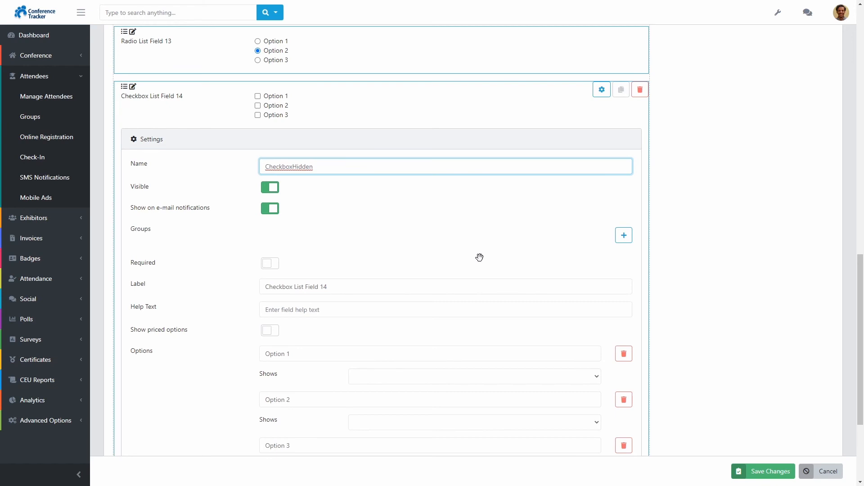
click(272, 188)
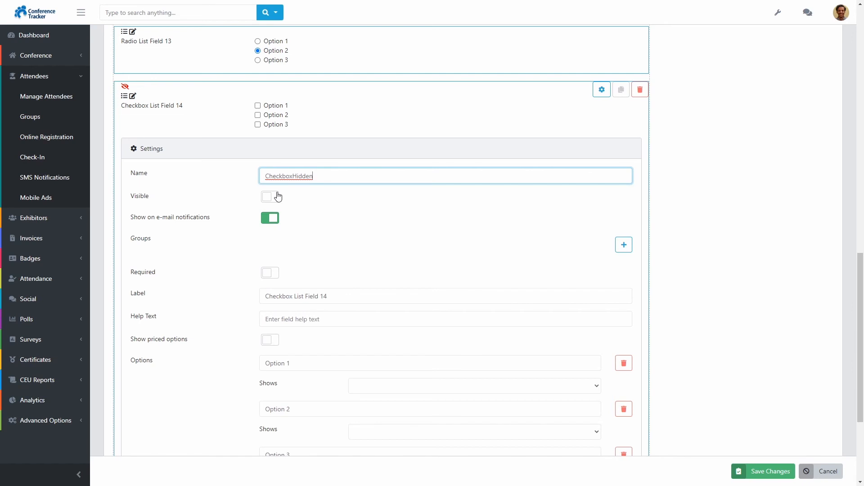
scroll(463, 247, down, 3)
click(621, 402)
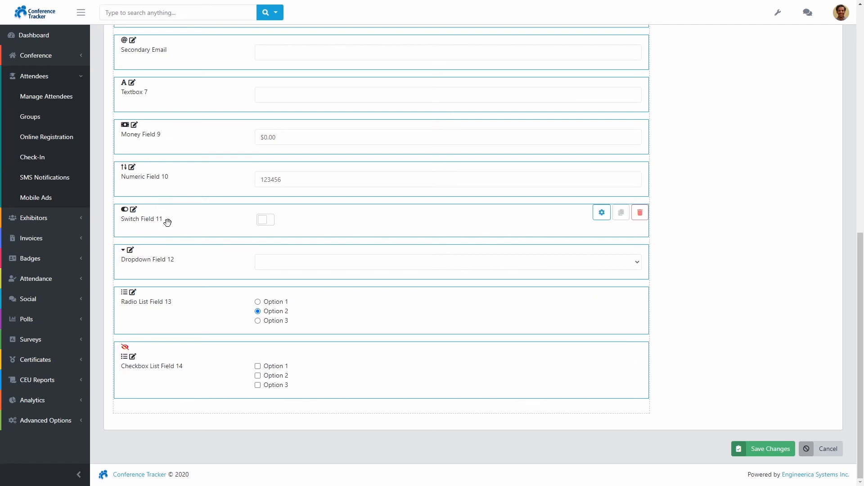
Step: Set Switch Field 11 to show CheckboxHidden, then turn the switch on to test it
click(601, 213)
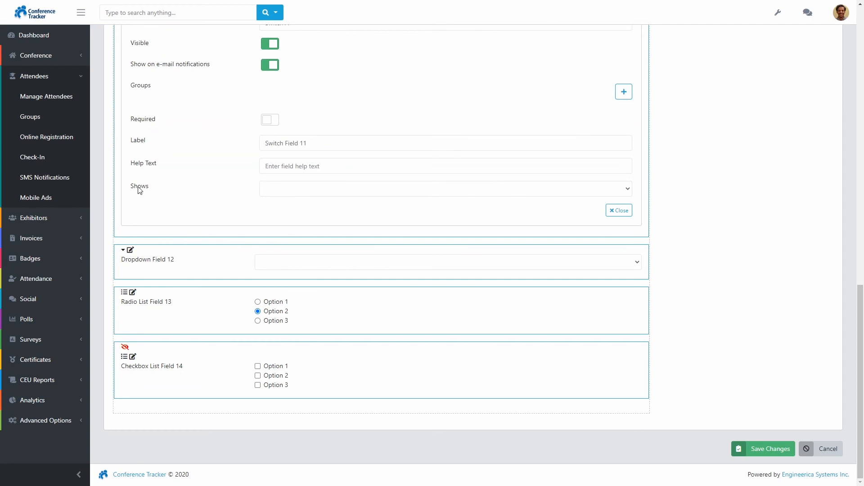
click(285, 191)
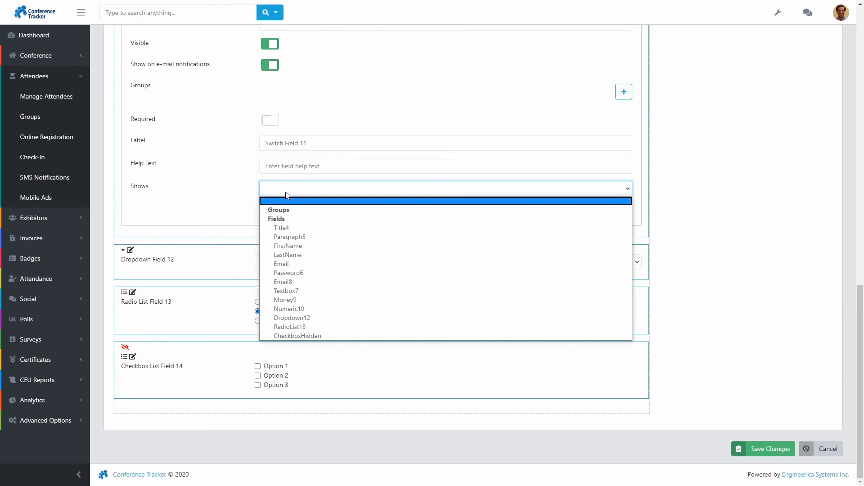
click(303, 337)
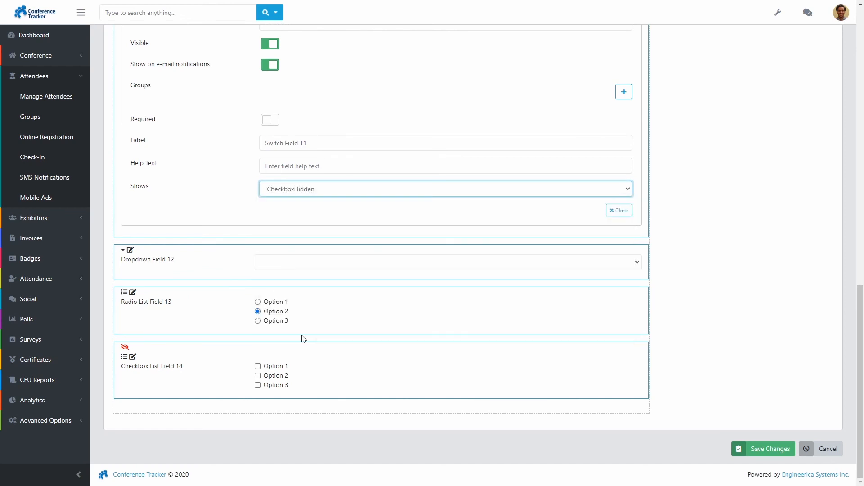
click(619, 211)
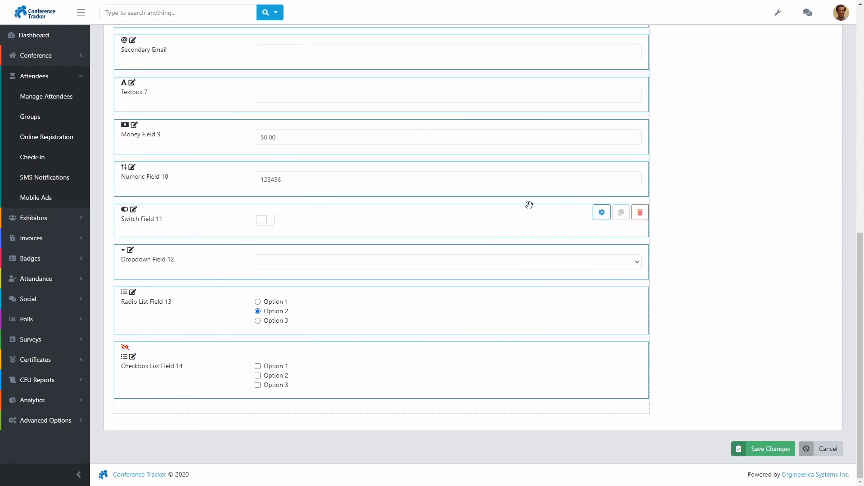
click(265, 225)
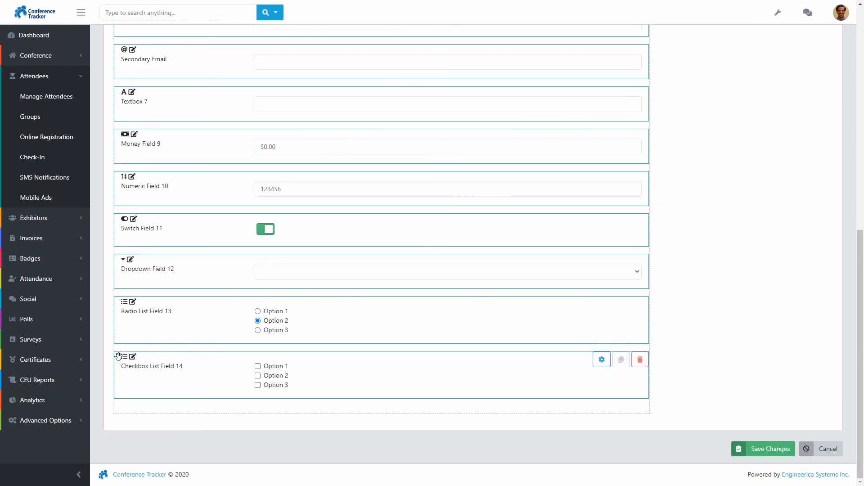
Step: Turn Switch Field 11 back off, save the form changes, and go to the Share page
click(265, 230)
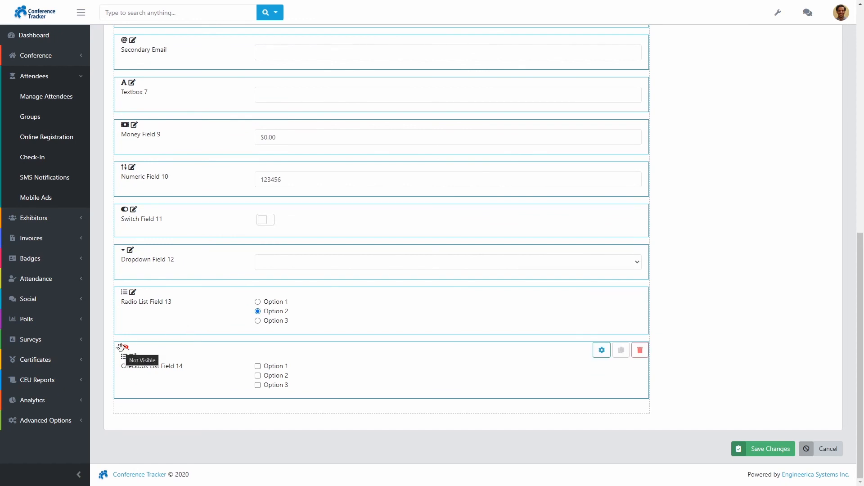
click(763, 451)
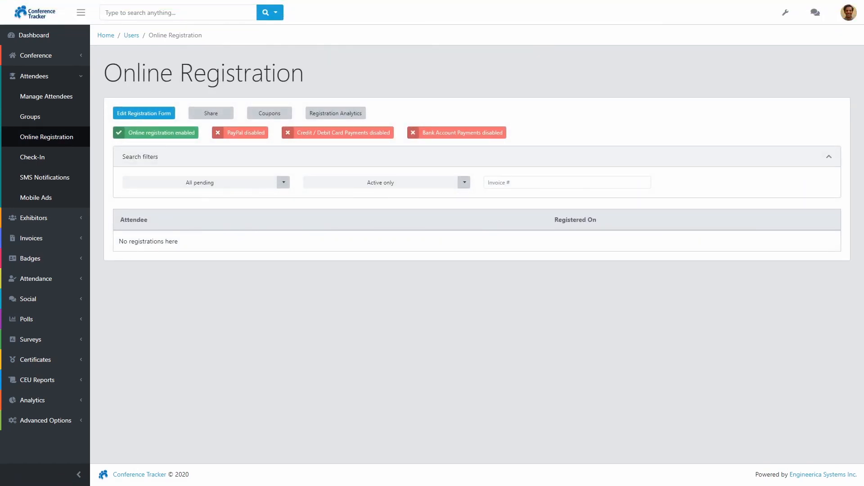
click(206, 116)
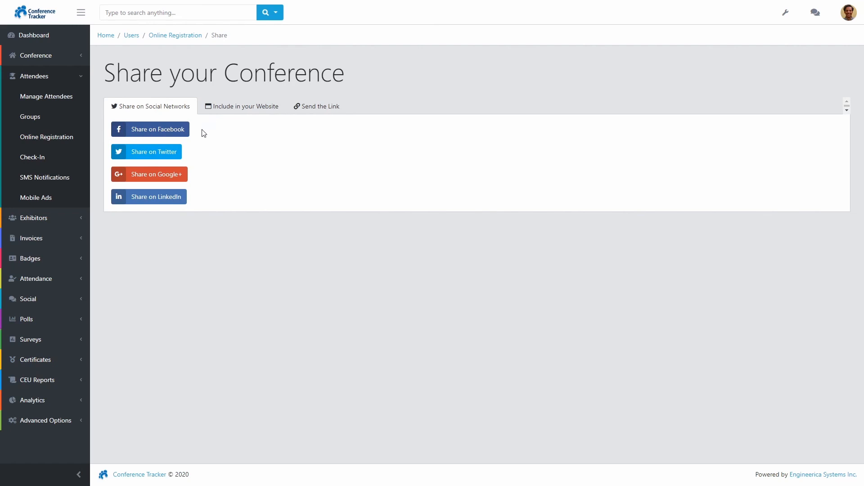
Step: Check the website embed code, then copy the attendee registration link from Send the Link
click(264, 112)
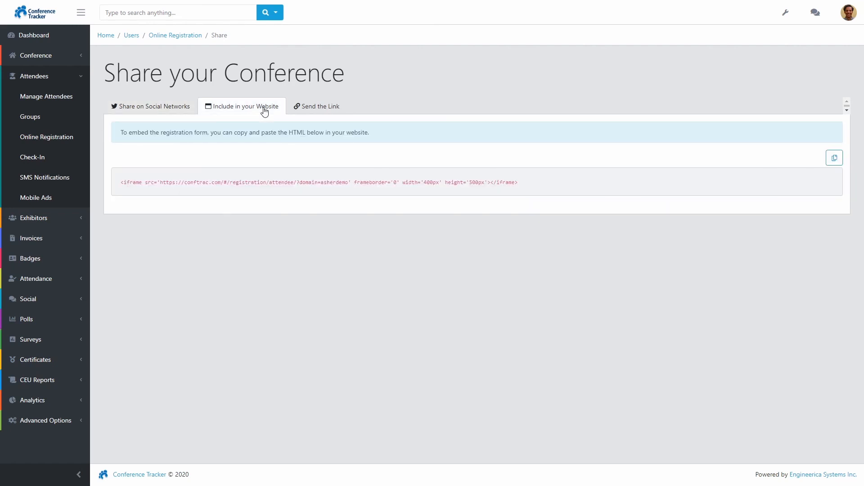
click(308, 109)
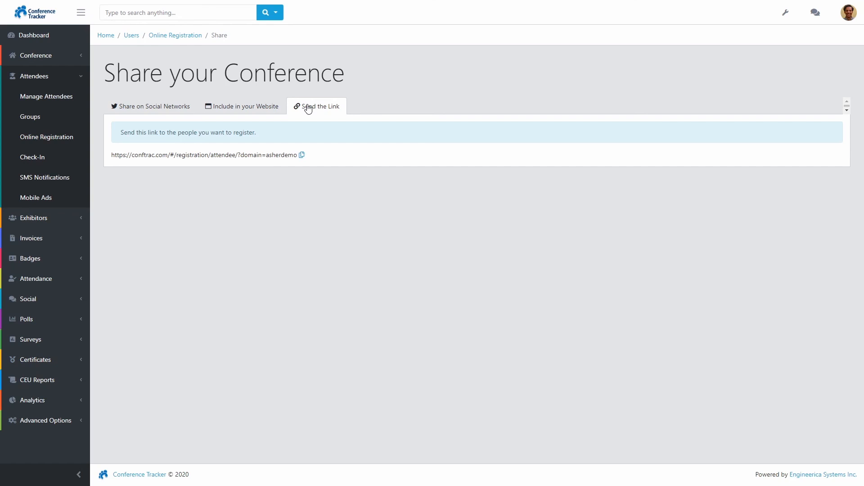
click(302, 155)
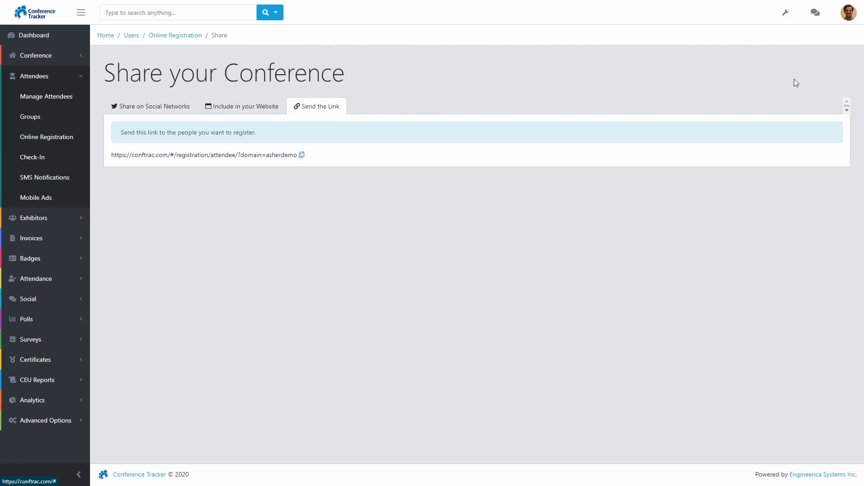
click(849, 13)
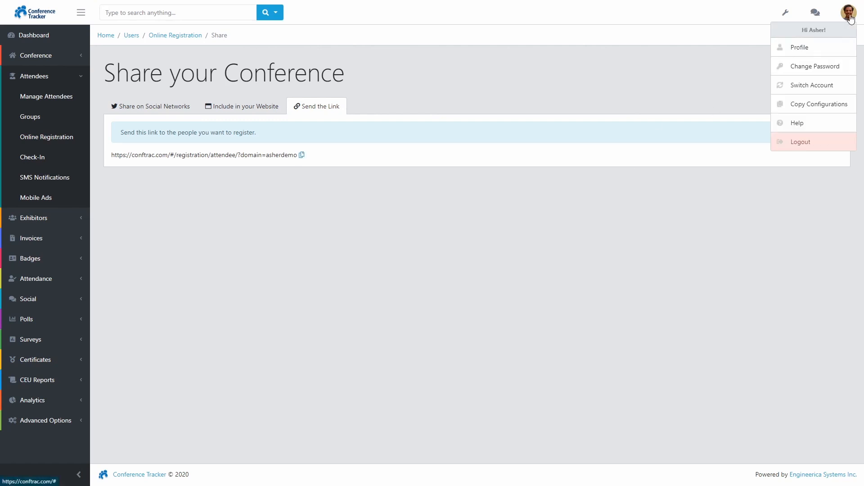
Step: Log out and, on the public form, turn on Switch Field 11 to reveal Checkbox List Field 14
click(801, 141)
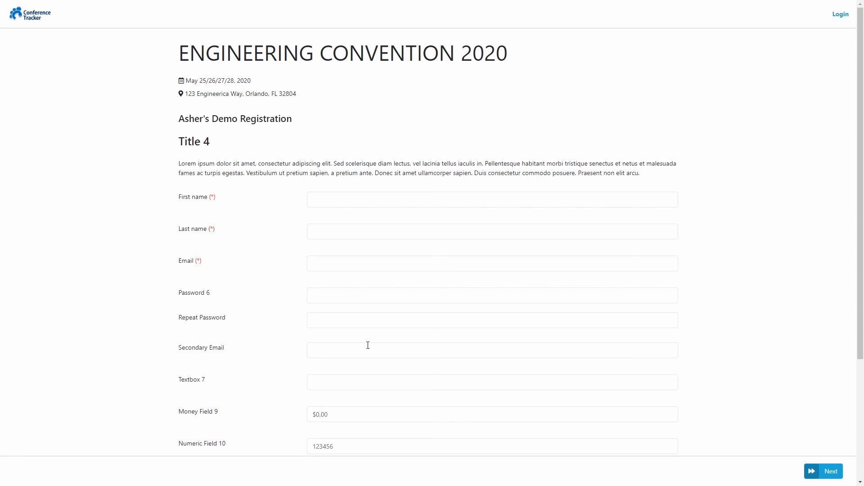
drag(863, 189, 863, 314)
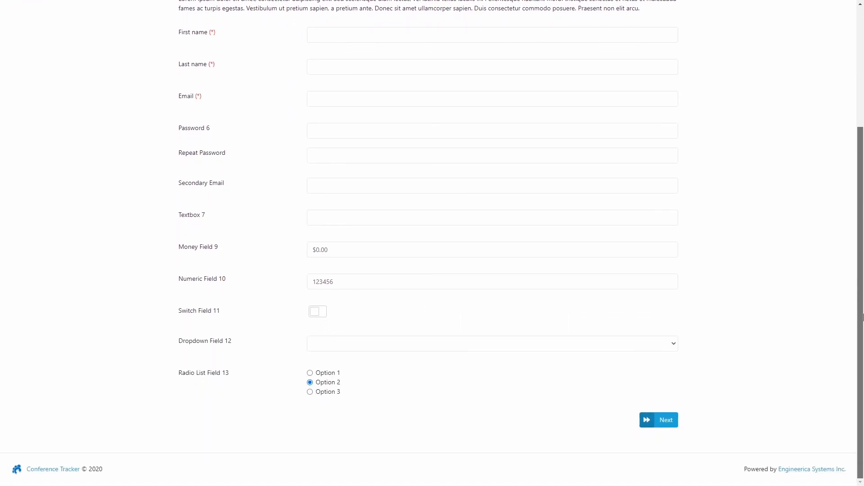
click(319, 315)
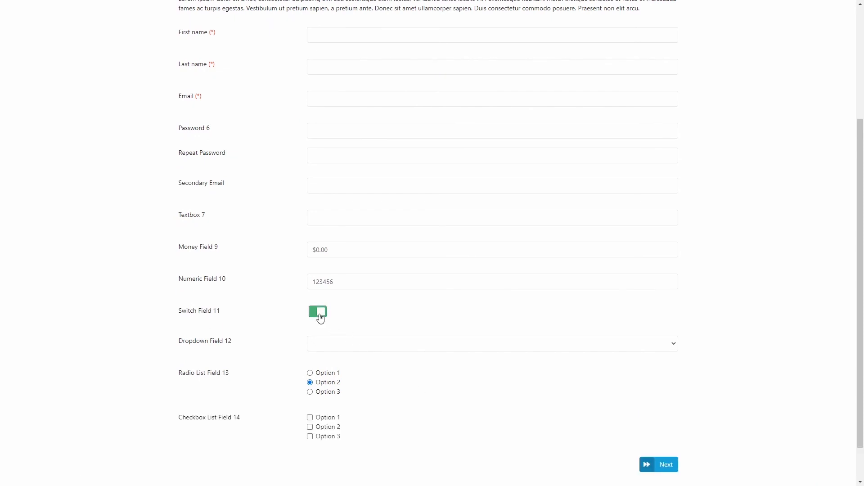